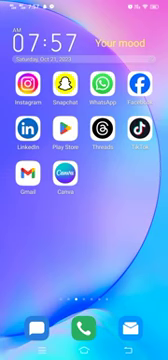
Step: Launch WhatsApp from the home screen and show the Chats tab's overflow menu
drag(130, 200, 60, 200)
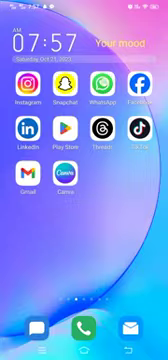
click(102, 84)
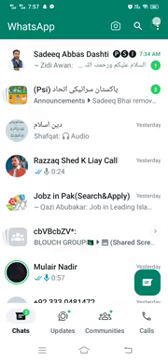
click(156, 26)
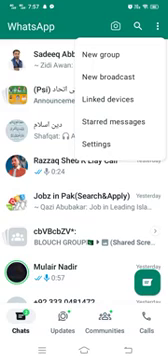
Step: Go to Settings from the overflow menu
click(100, 144)
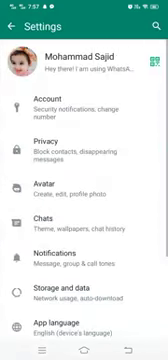
scroll(84, 200, down, 3)
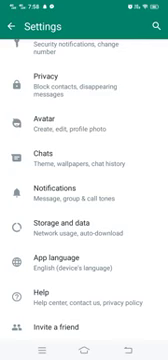
Step: In Chats settings, switch the Media visibility toggle off
click(70, 157)
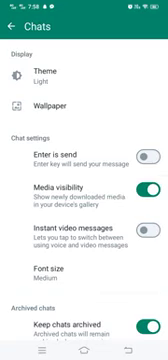
click(147, 189)
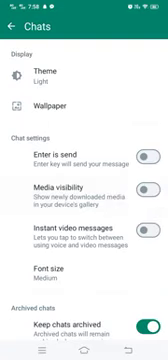